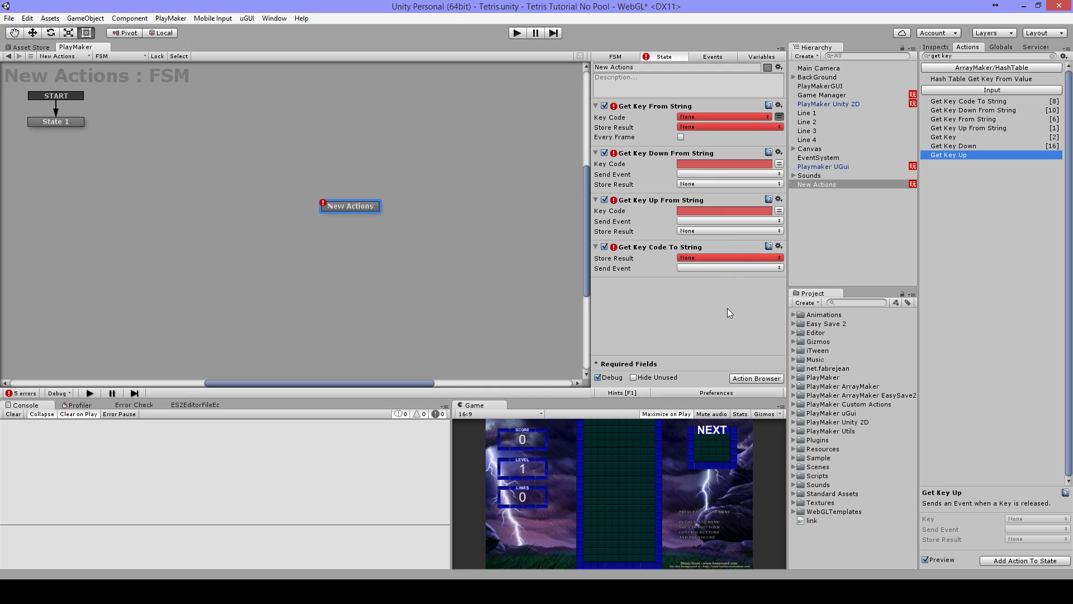
Add a Get Key Up action to the state with its Key set to A
click(967, 172)
drag(958, 156, 679, 302)
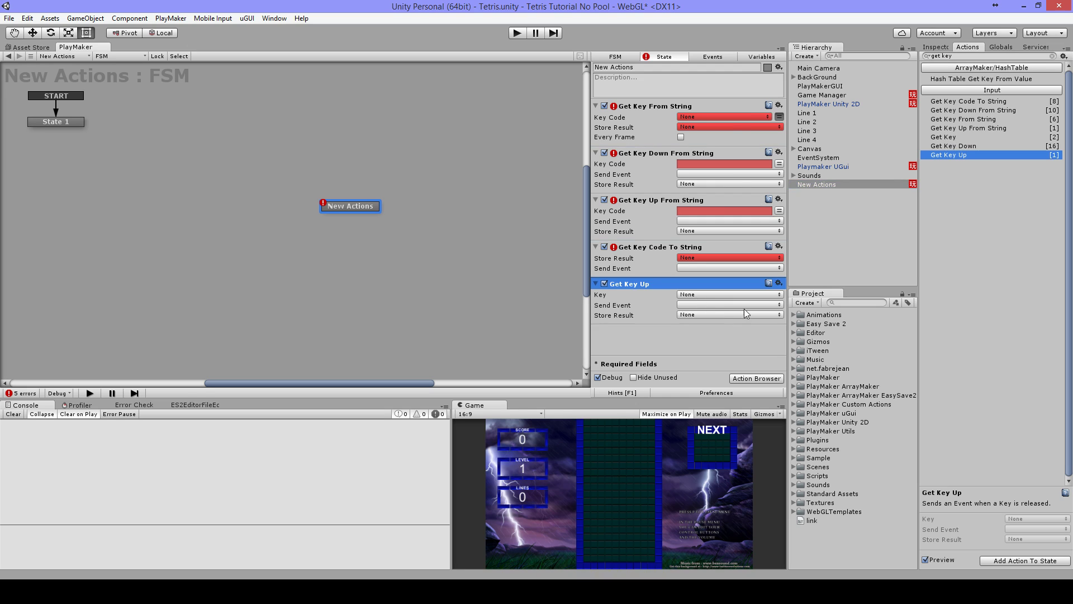
click(698, 294)
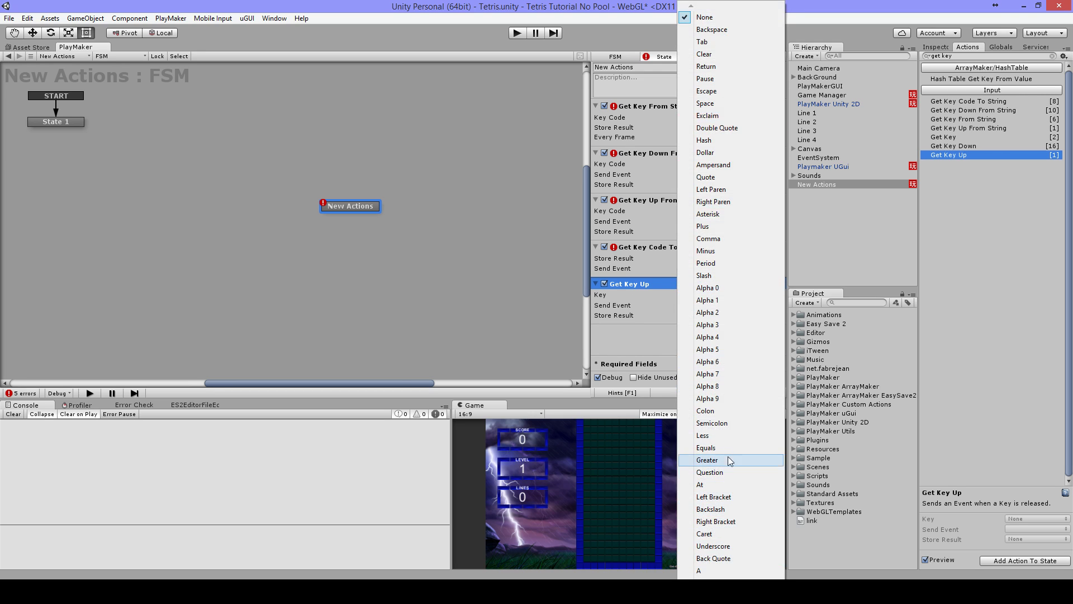
click(727, 570)
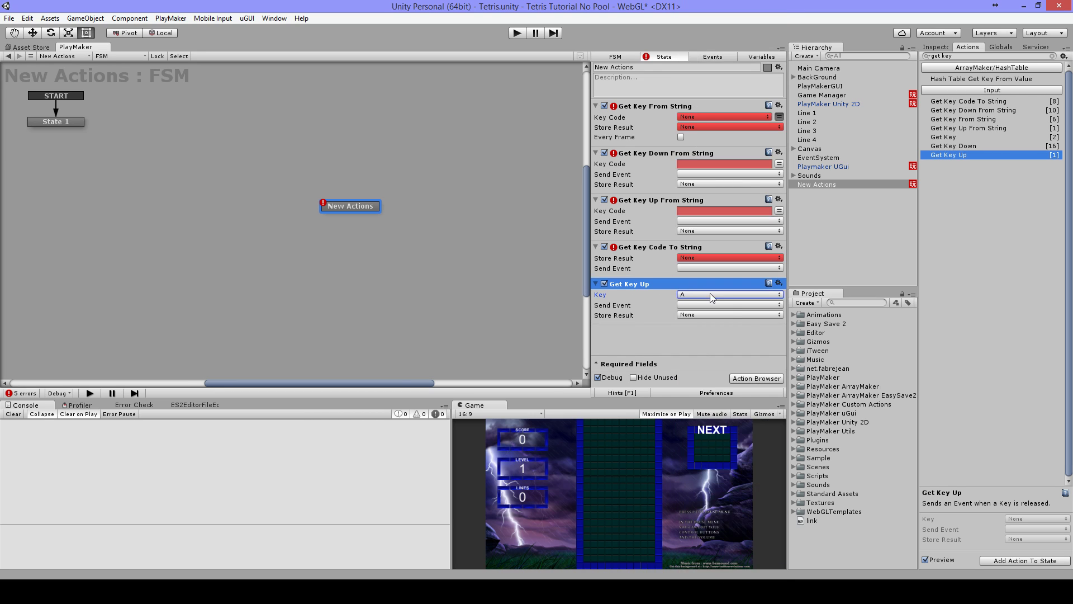
Switch Get Key From String's Key Code to a plain text field
click(677, 335)
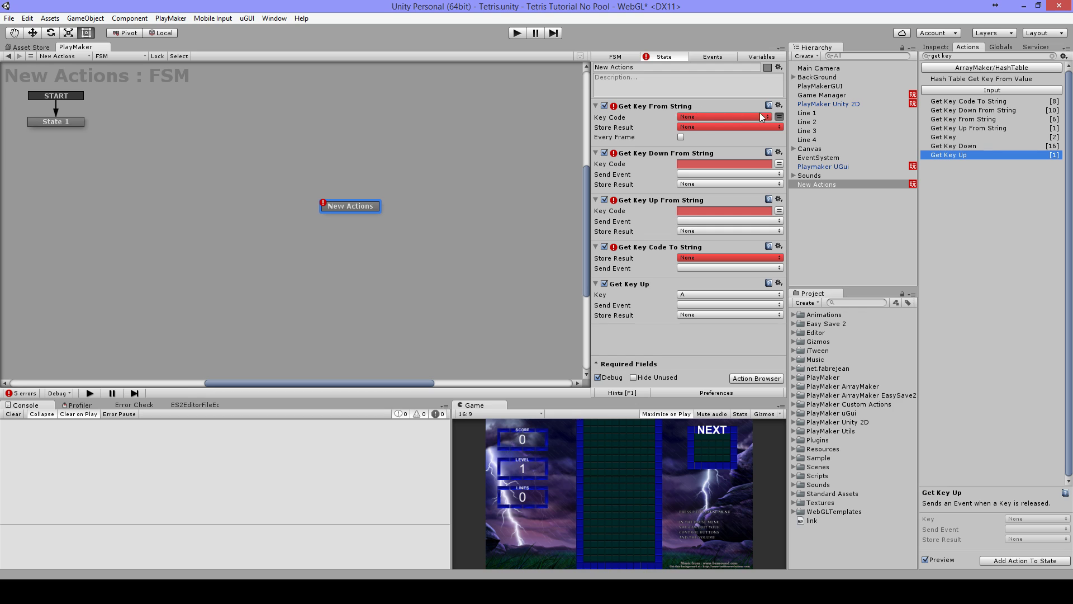
click(779, 117)
click(701, 118)
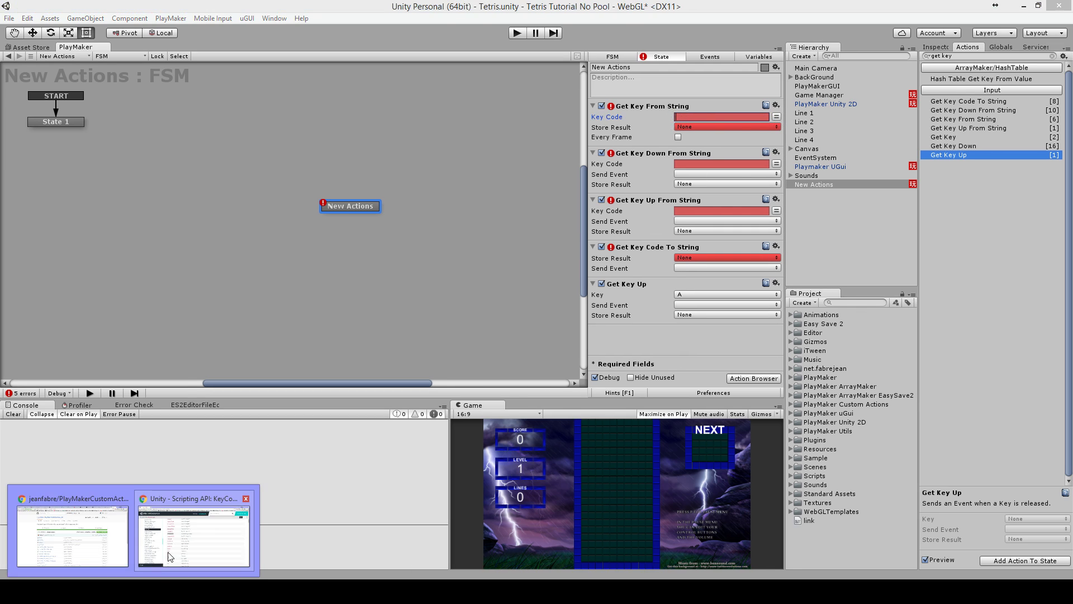
Find KeypadEnter in the KeyCode scripting reference's Variables table, copy it, and return to Unity
click(170, 556)
drag(1063, 149, 1066, 61)
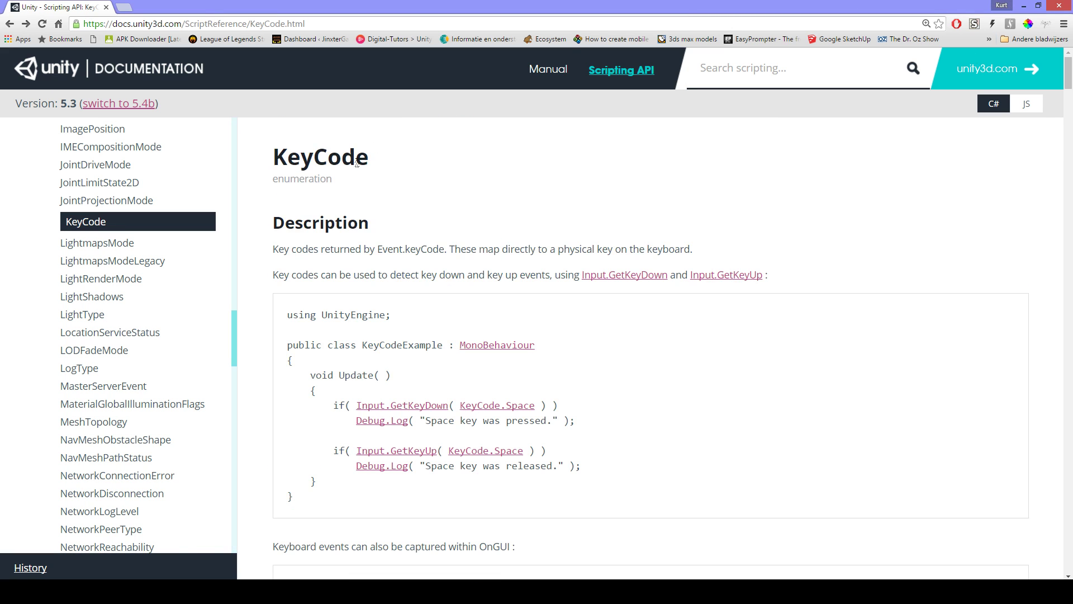
drag(273, 160, 379, 158)
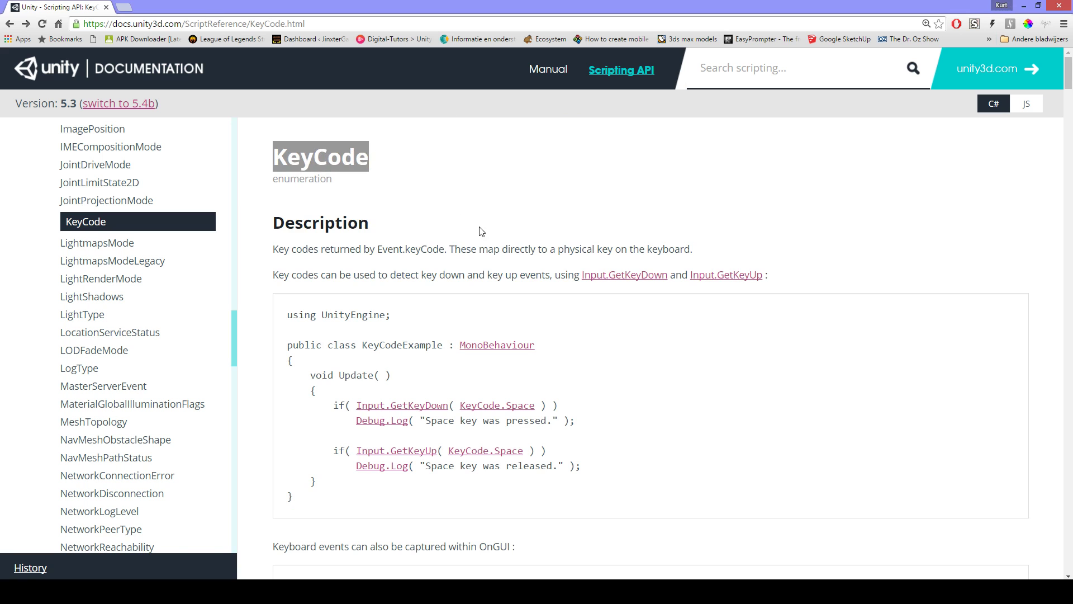
scroll(539, 439, down, 1)
scroll(531, 438, down, 10)
scroll(317, 383, down, 5)
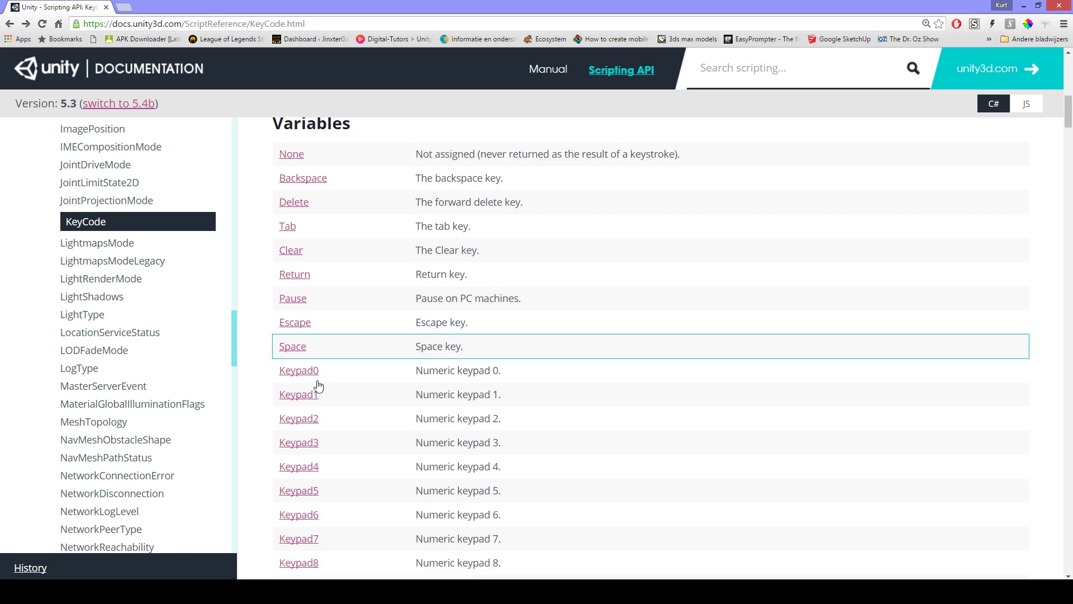
scroll(322, 413, down, 6)
scroll(347, 360, up, 2)
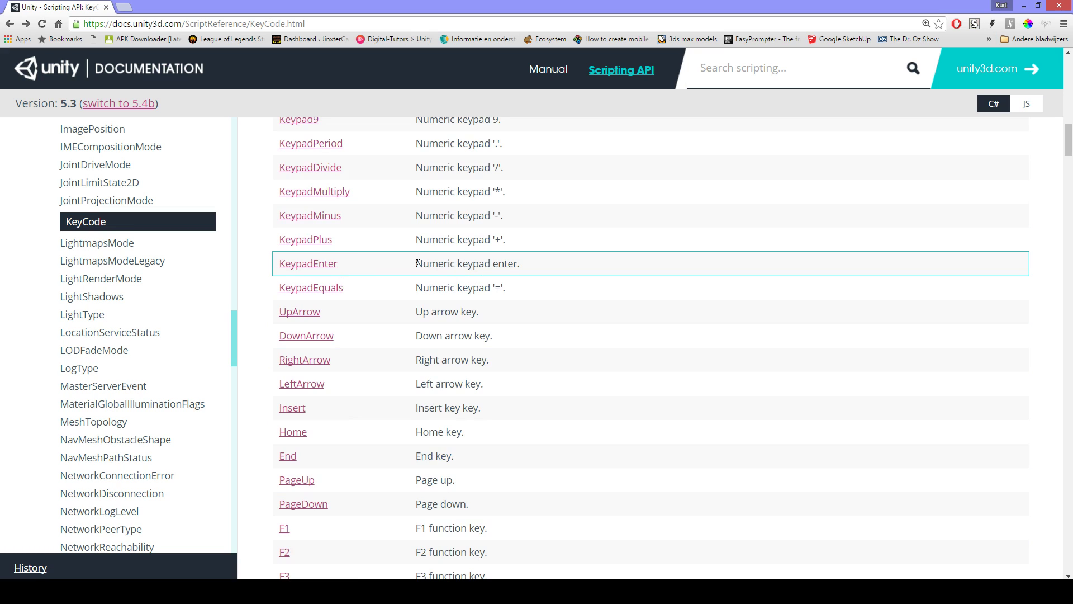
drag(354, 268, 273, 268)
key(ctrl+c)
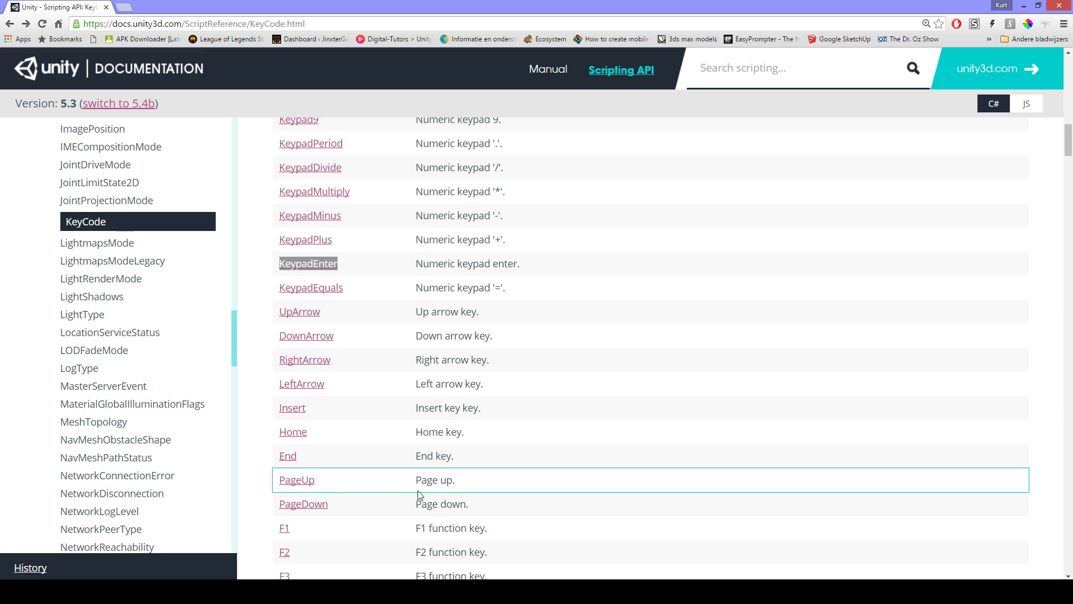
key(alt+Tab)
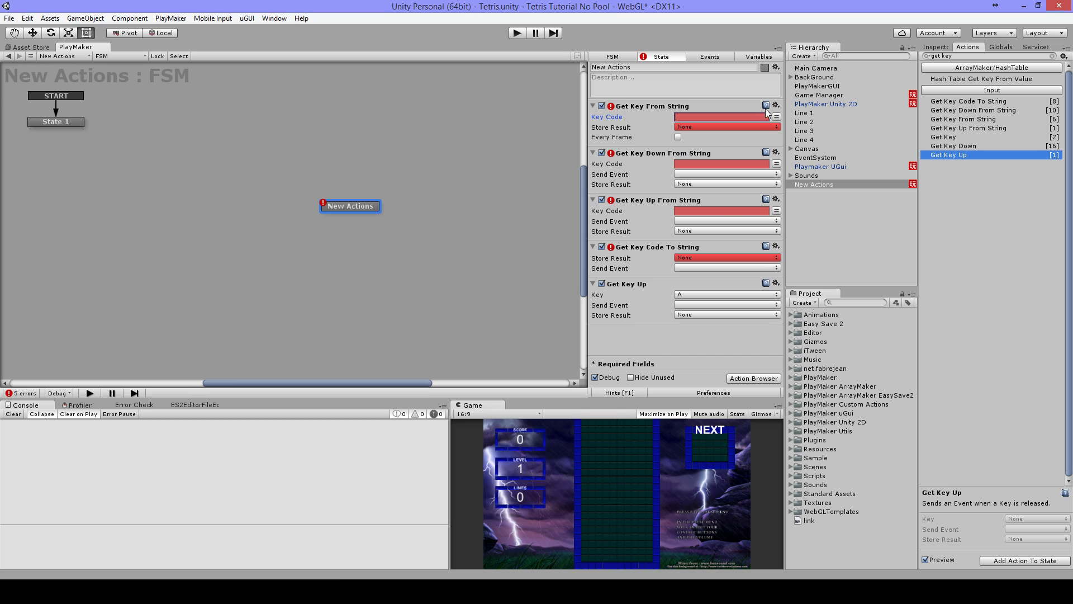
Paste KeypadEnter as the Key Code and store the result in a new bool variable
key(ctrl+v)
click(703, 124)
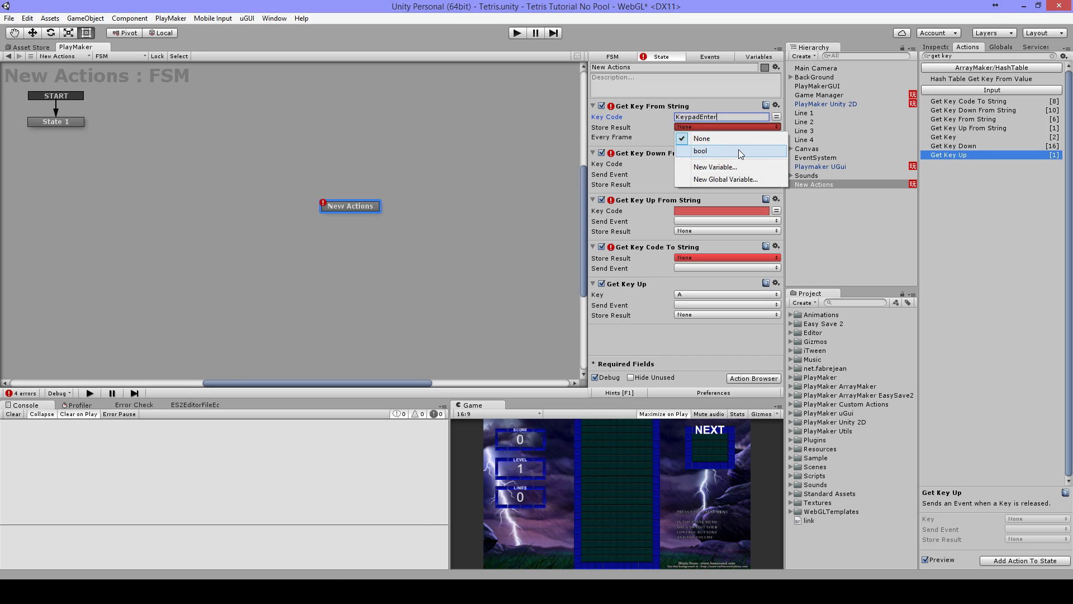
click(739, 149)
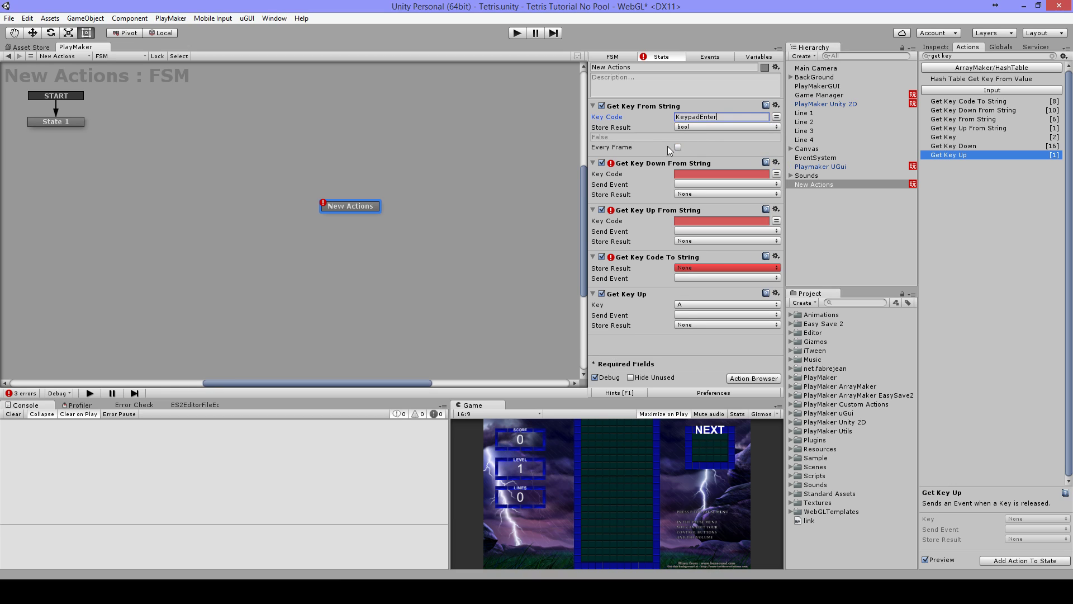
click(719, 146)
click(679, 148)
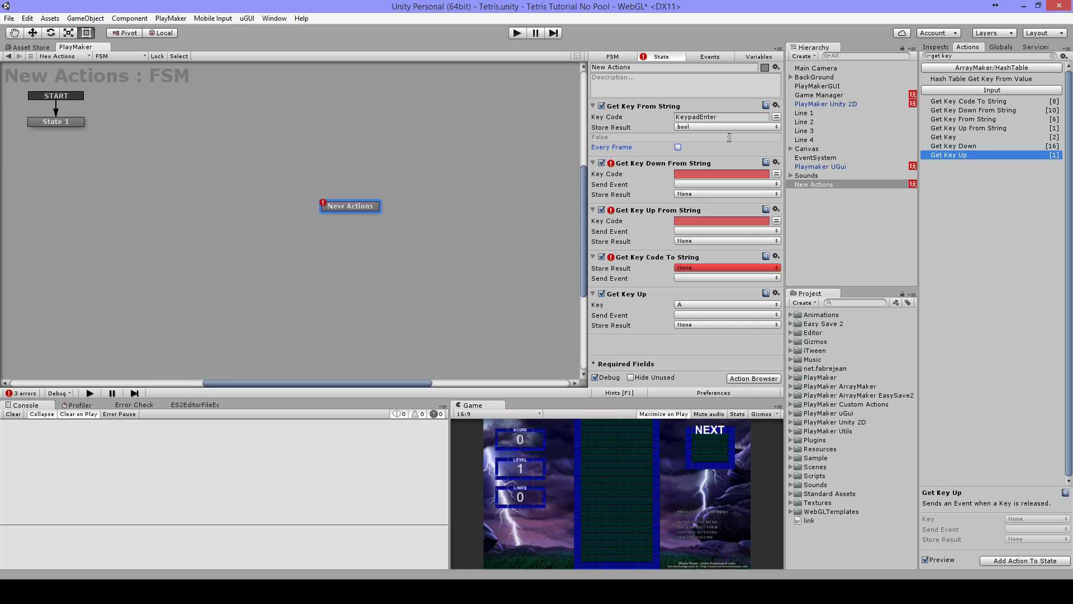
Make Key Code a variable using the global Button Hard Drop
click(777, 117)
click(749, 116)
mouse_move(762, 153)
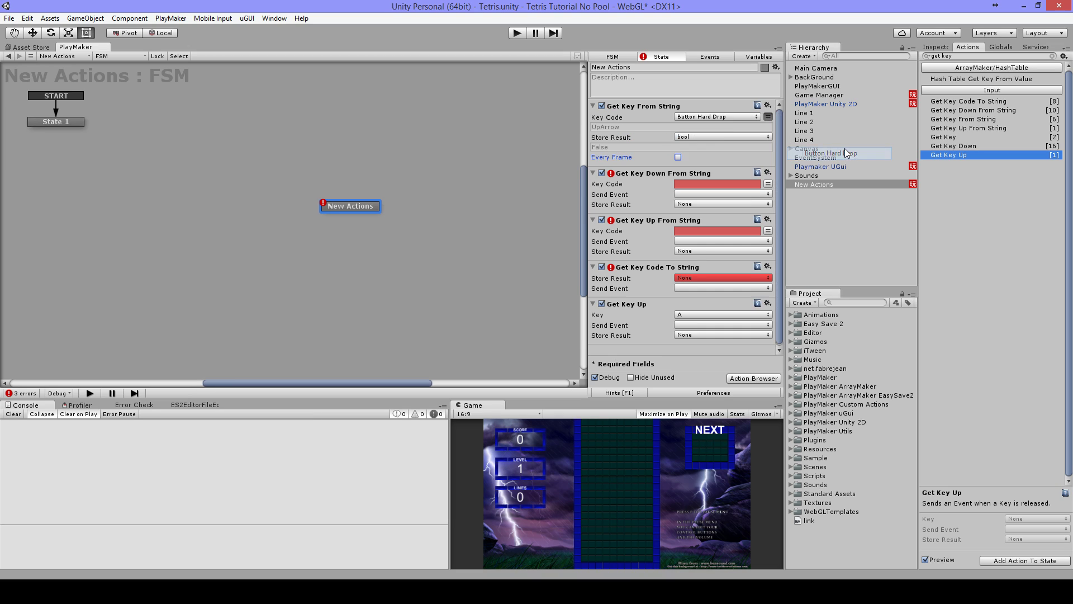
click(831, 153)
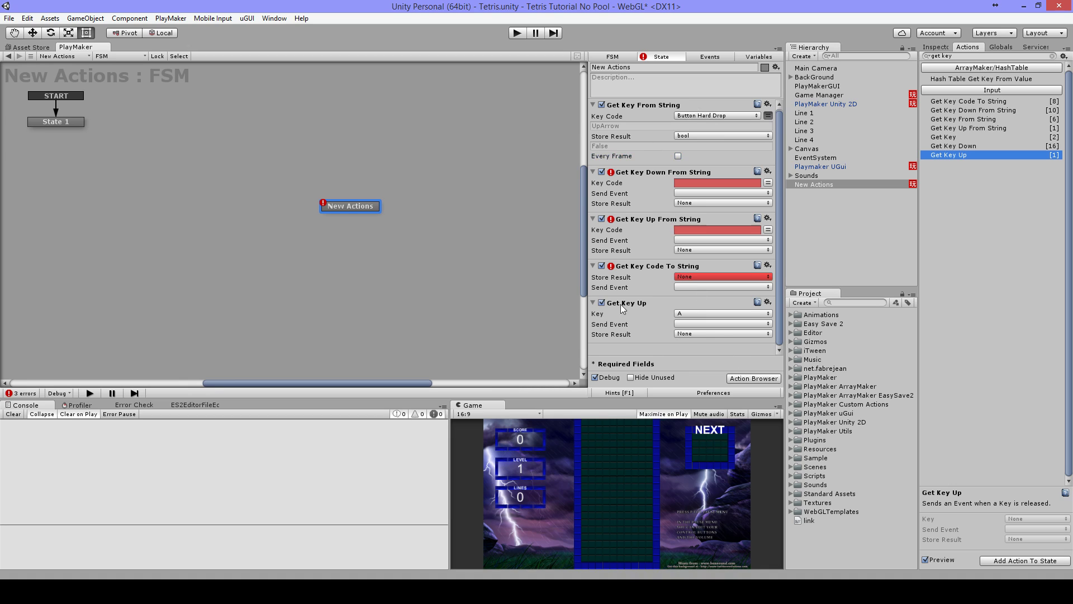
Store Get Key Code To String's result in String and read Get Key From String's Key Code from String
click(660, 266)
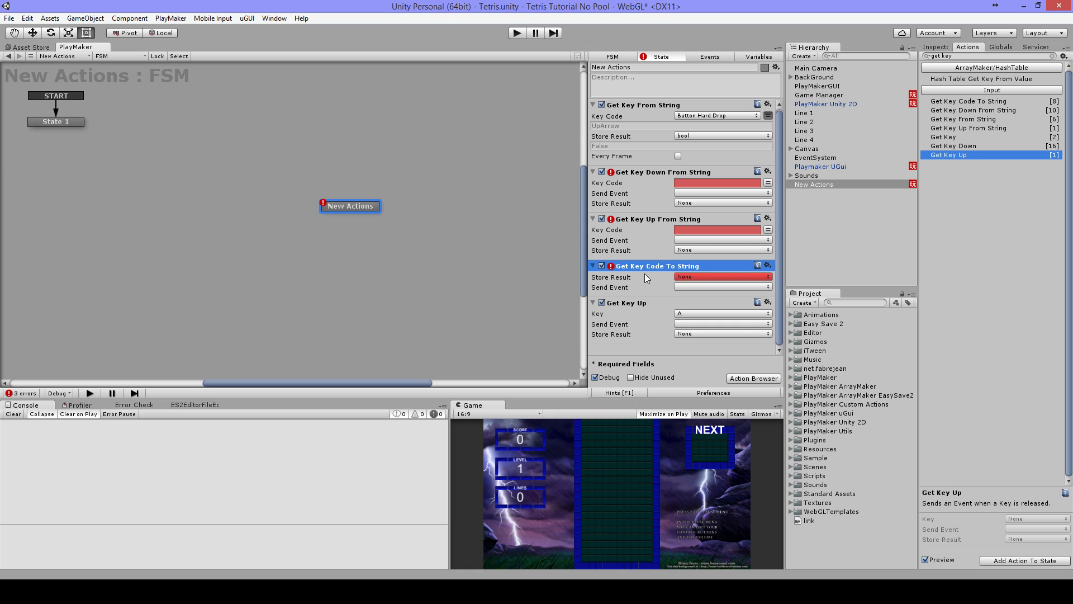
click(720, 276)
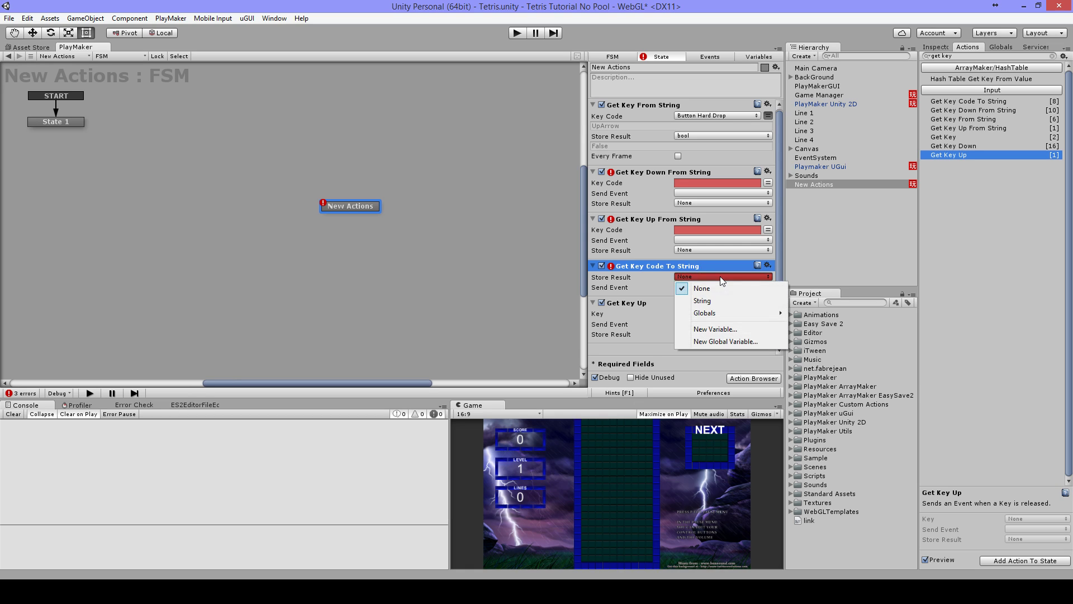
click(737, 302)
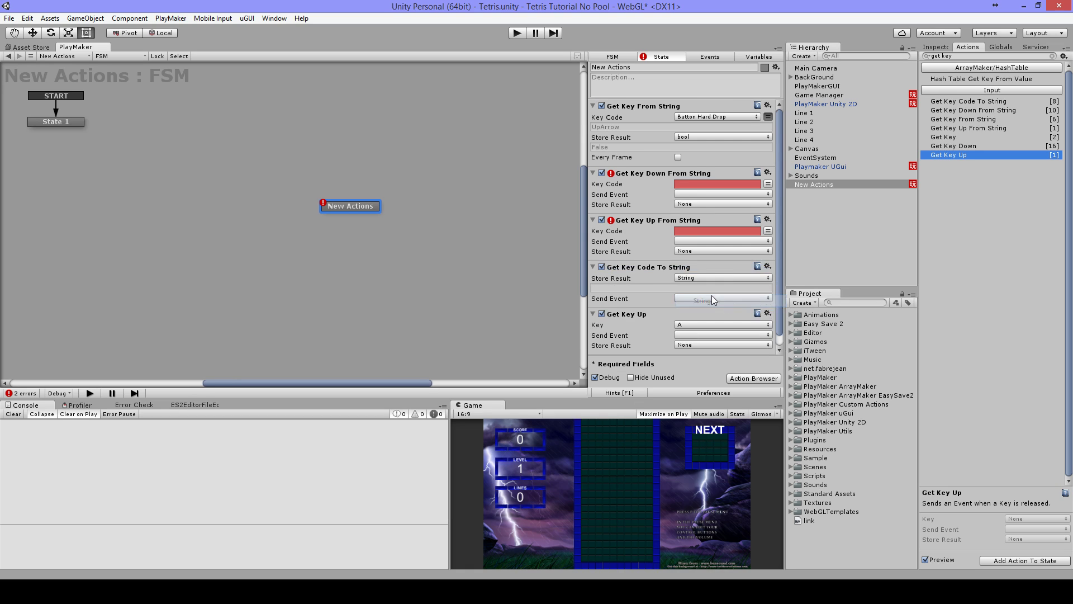
click(748, 117)
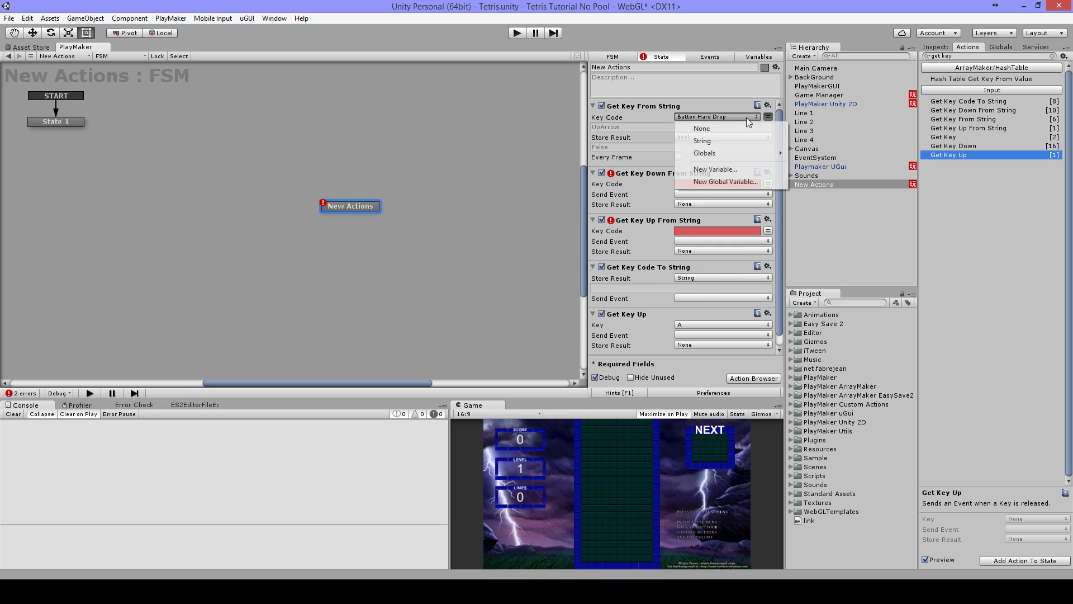
click(742, 139)
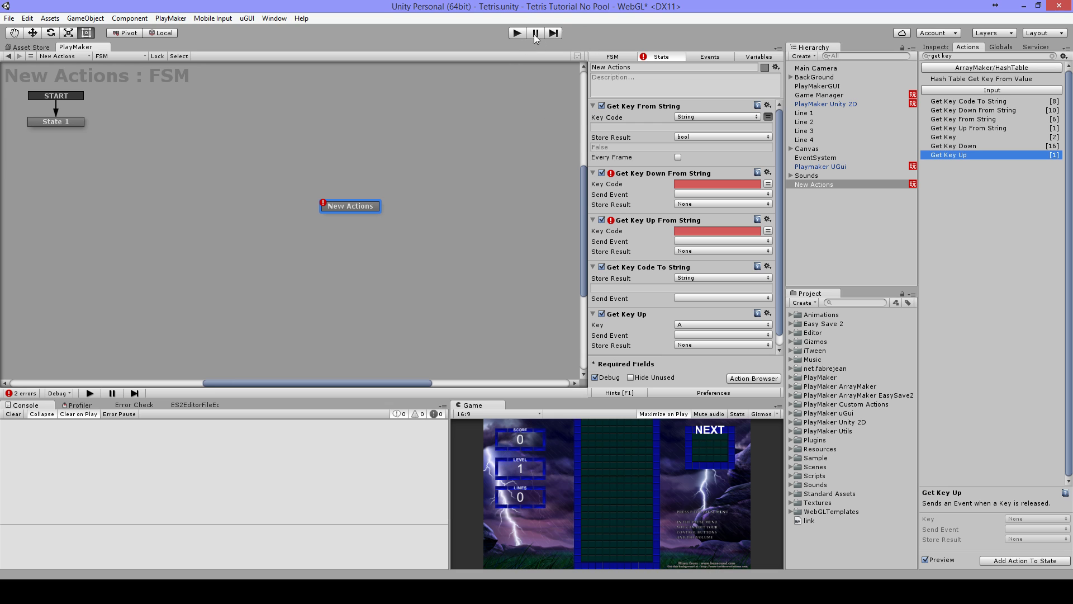
Enter play mode so the Tetris scene starts running
click(517, 33)
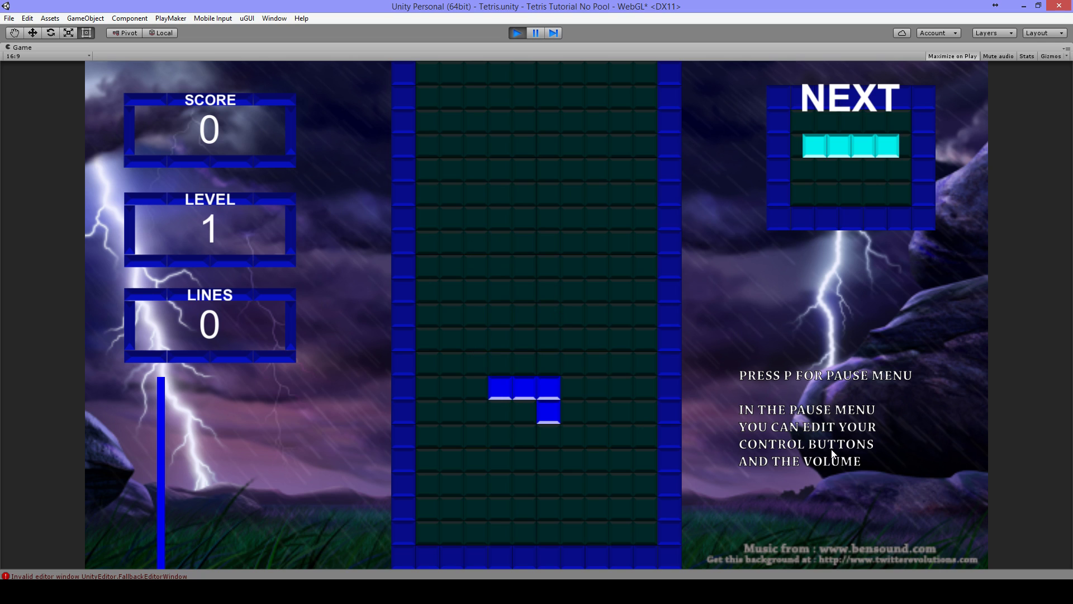
From the P pause menu, bind MOVE LEFT to A and MOVE RIGHT to J
key(p)
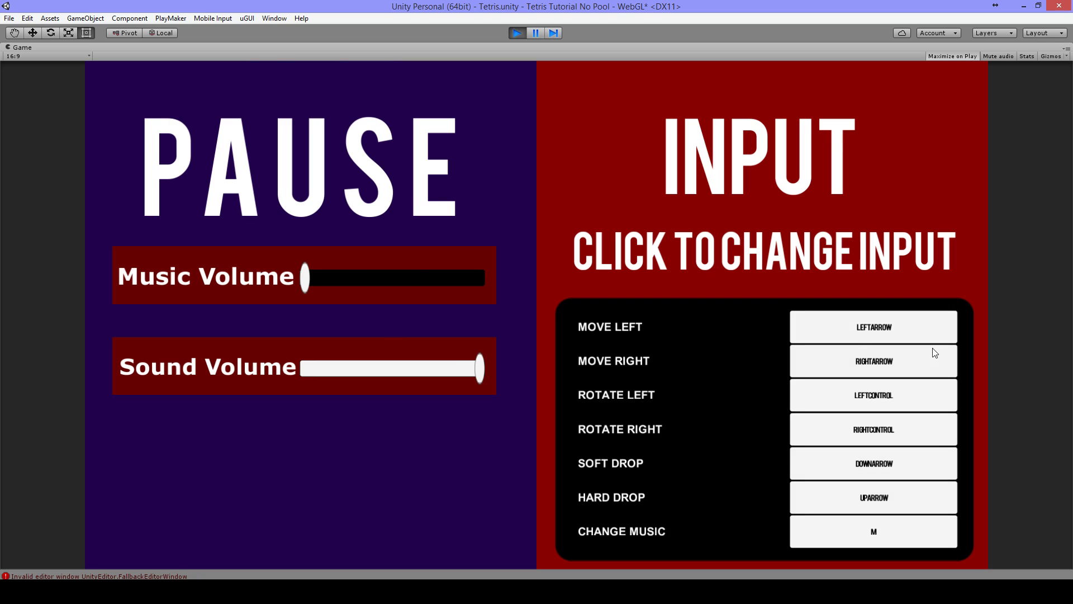
click(881, 329)
click(873, 328)
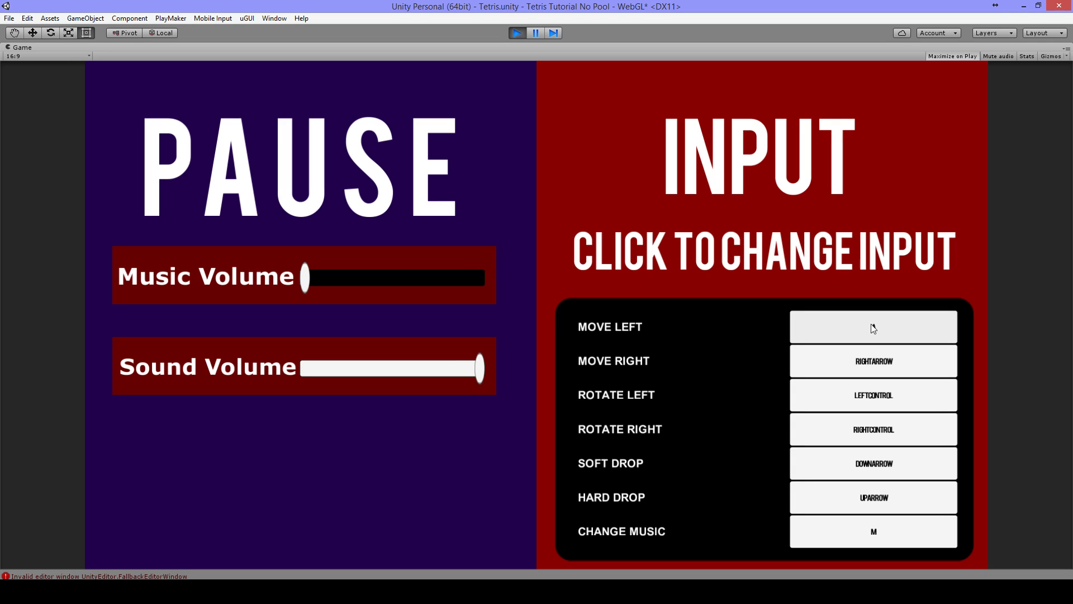
click(892, 366)
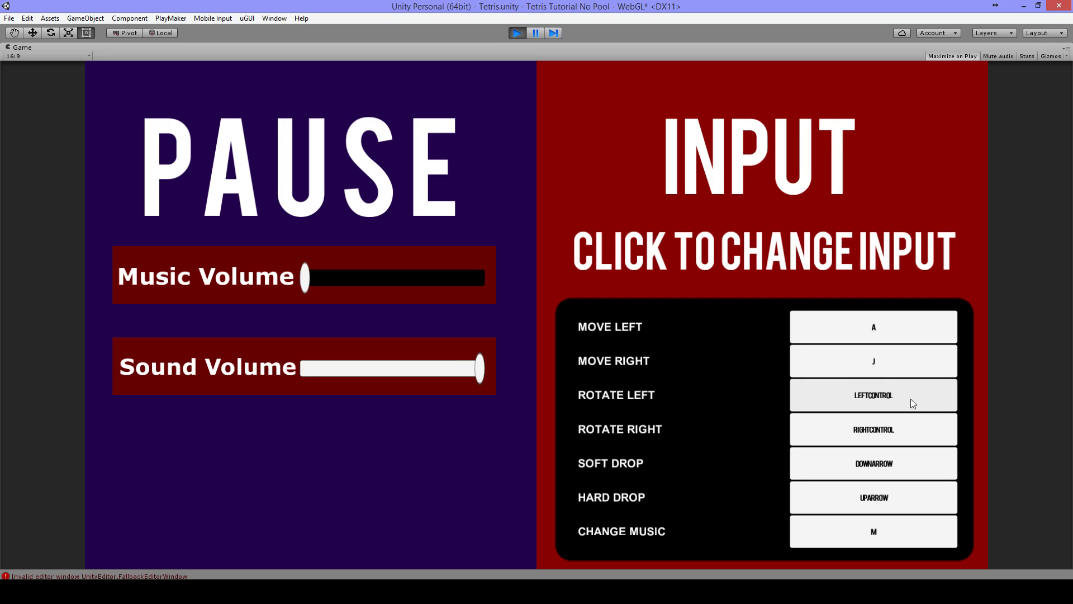
click(882, 362)
click(882, 361)
key(j)
Resume the game and steer the falling pieces left and right with the new keys
key(p)
key(a)
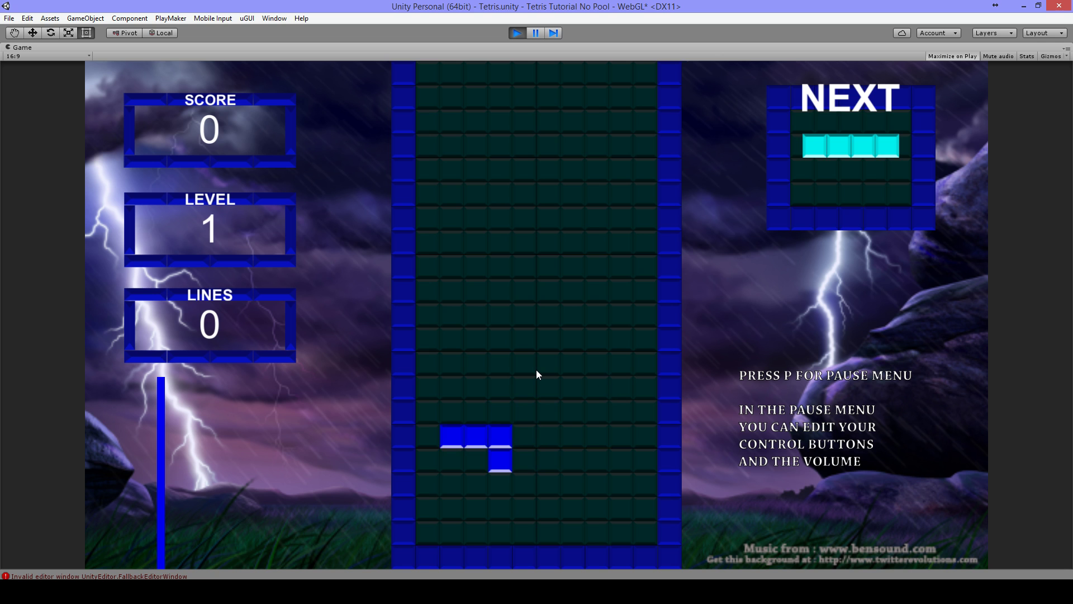
key(a)
key(d)
key(d)
key(d)
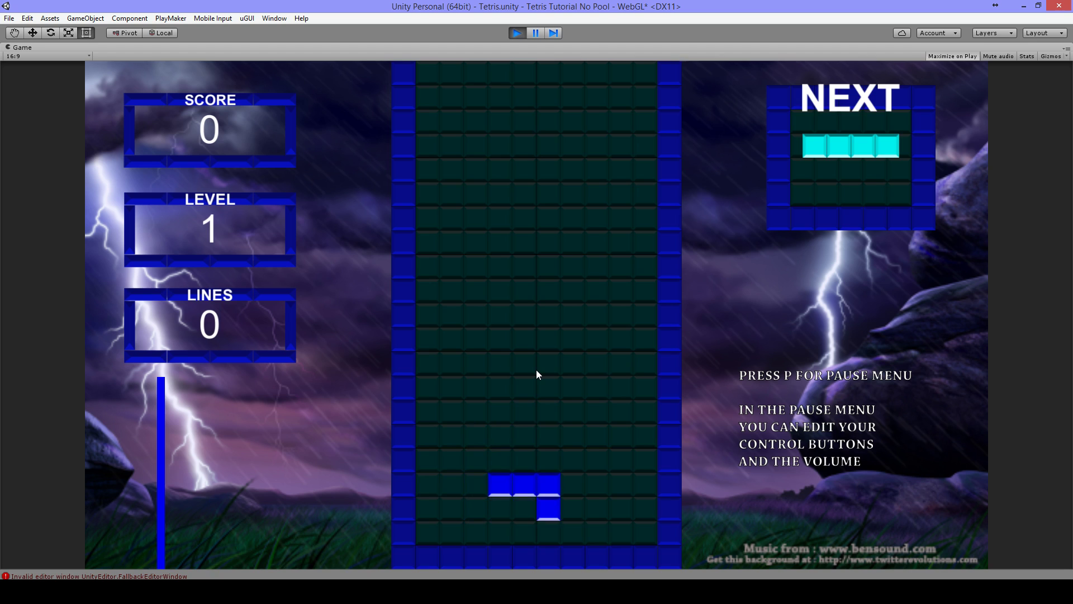
key(d)
key(d)
key(d)
key(a)
key(d)
key(a)
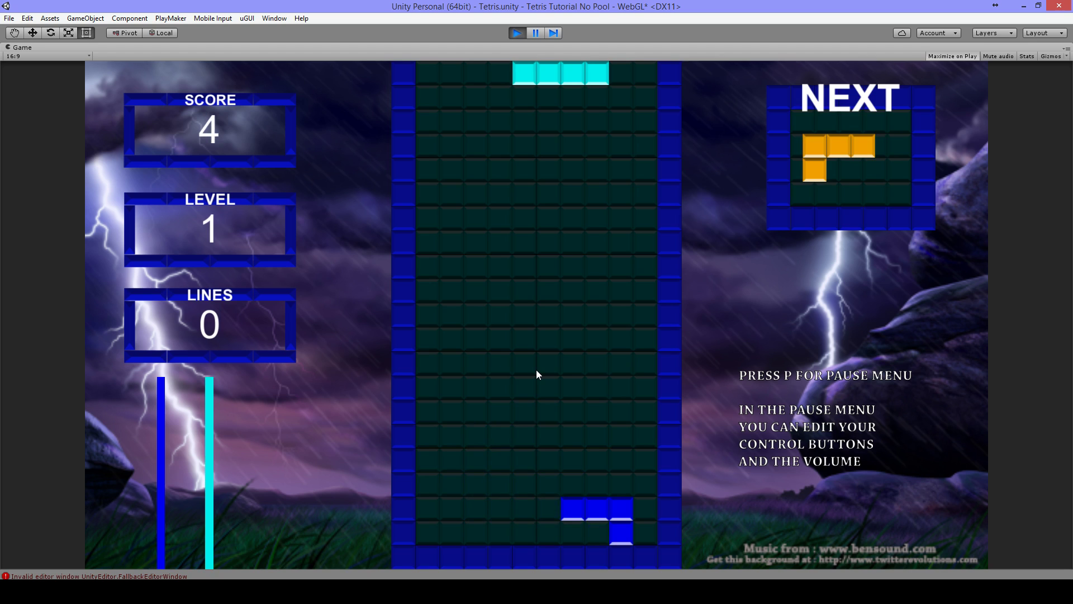
key(a)
key(d)
key(d)
key(d)
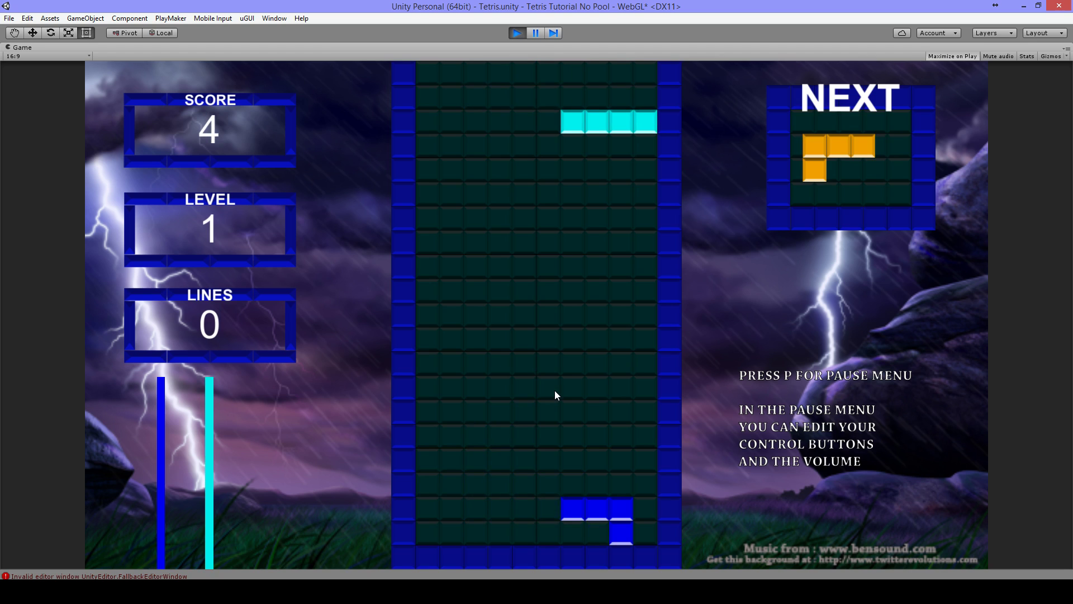
Rebind MOVE LEFT to the left arrow and MOVE RIGHT to RIGHTARROW, then test them in play
key(p)
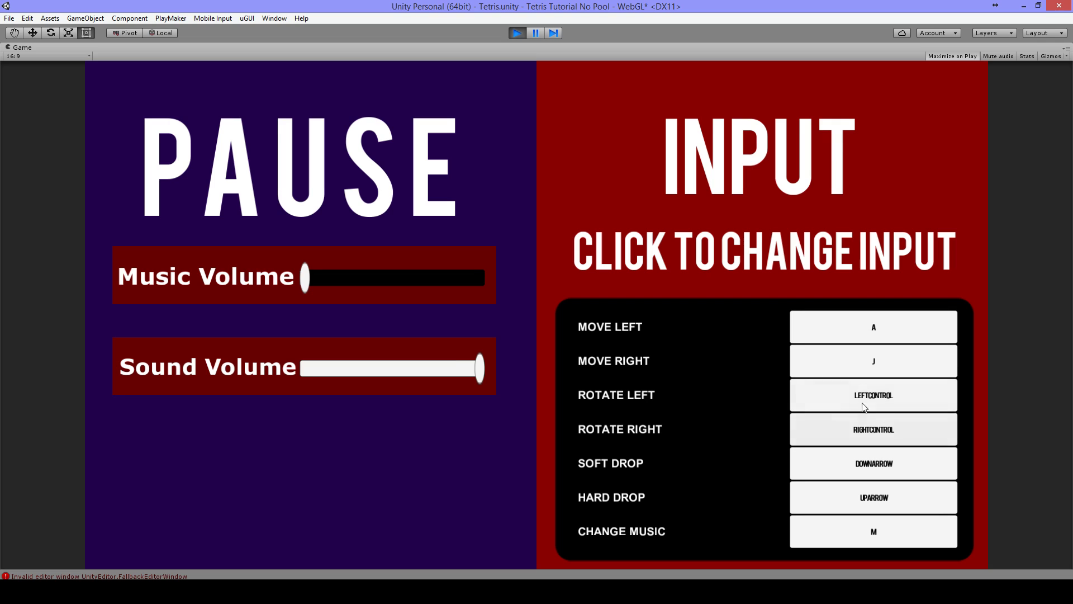
click(904, 322)
key(Left)
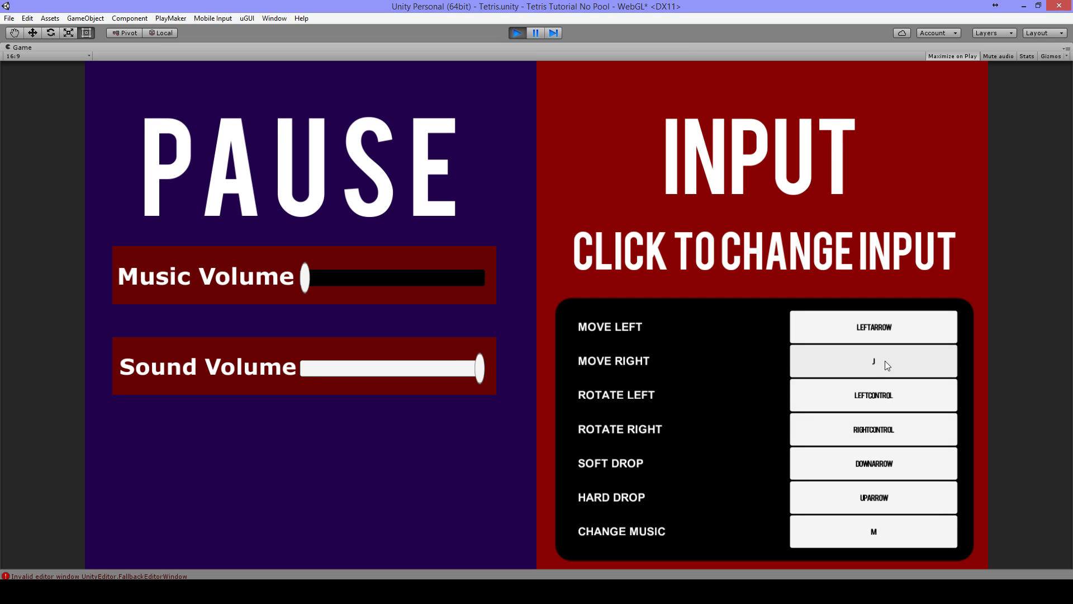
click(884, 361)
key(Right)
key(p)
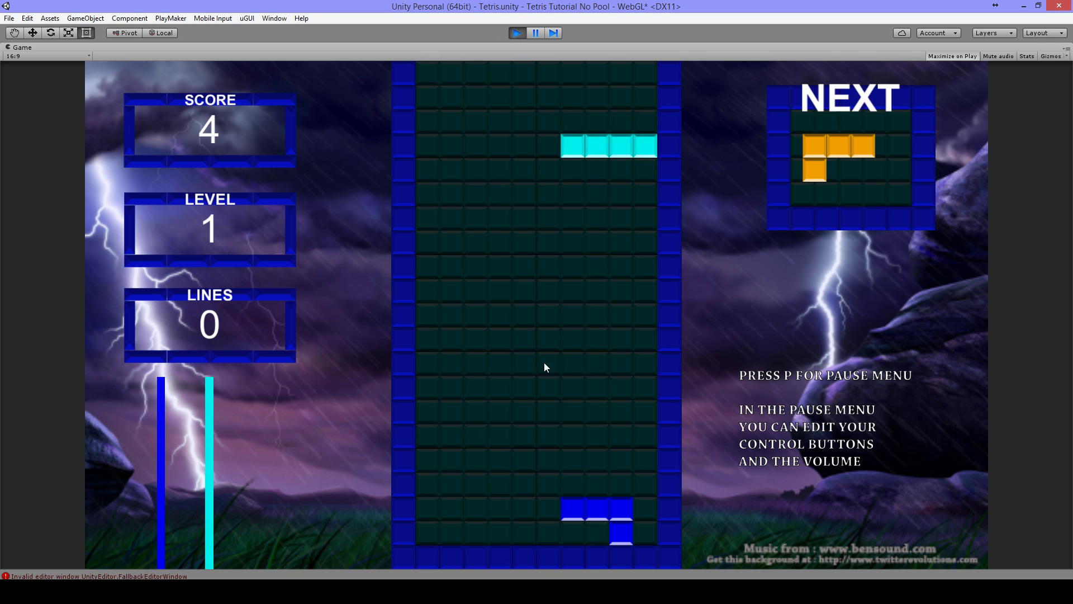
key(Left)
key(Left)
key(Left)
key(Left)
key(Right)
key(Right)
key(Right)
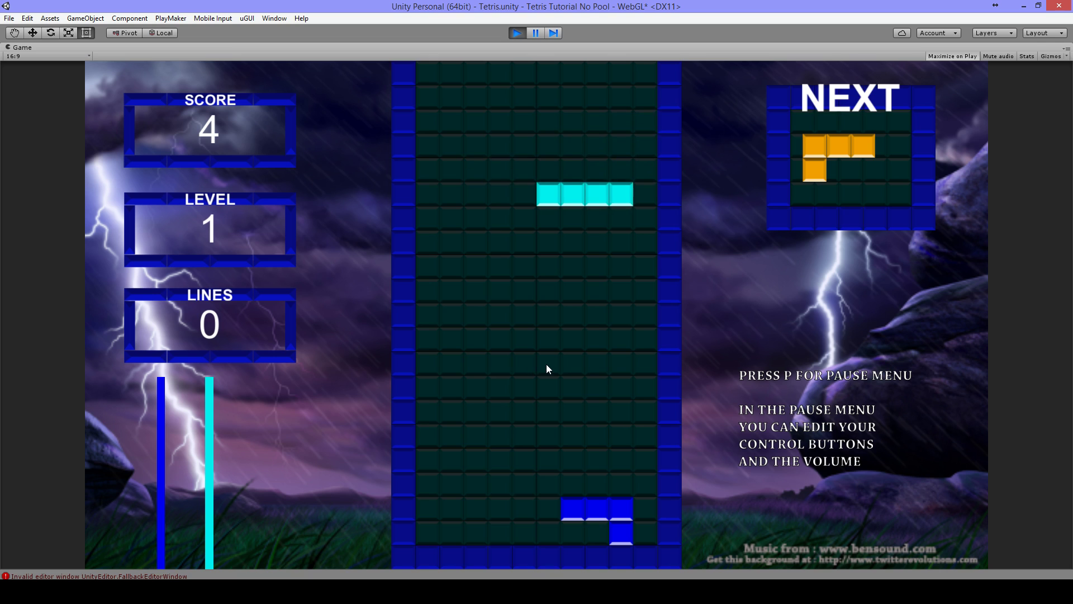
Rebind MOVE LEFT to MOUSE0 and test it by clicking to move the I piece
key(p)
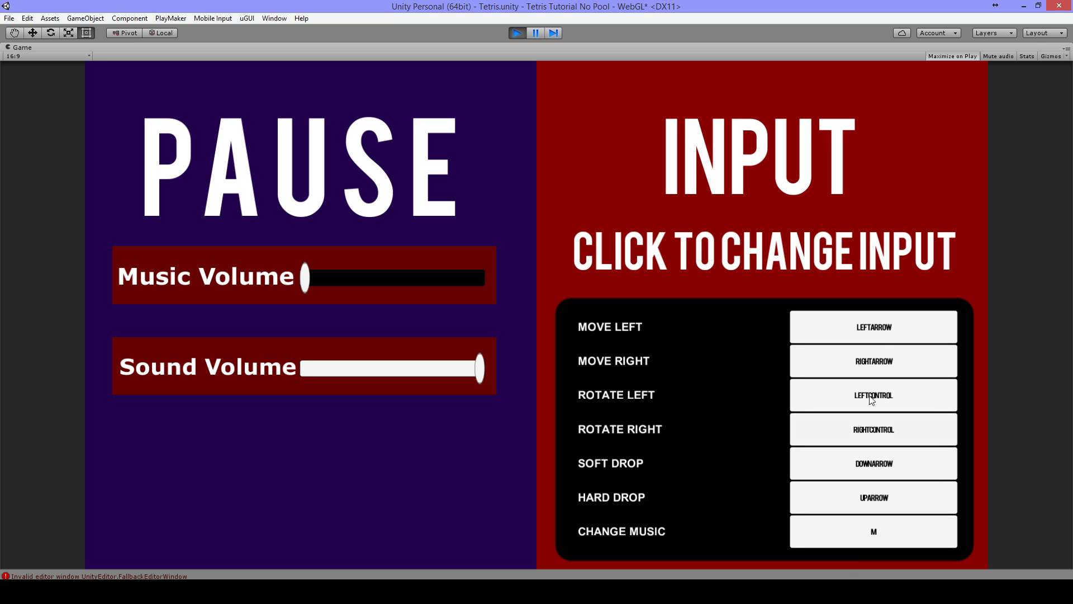
click(887, 332)
key(p)
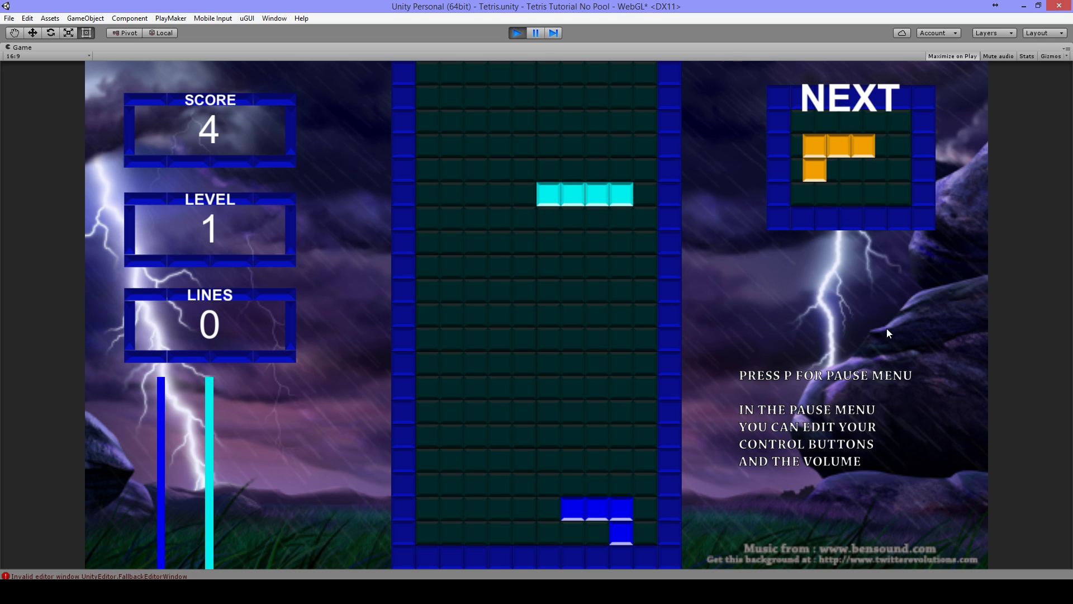
click(542, 317)
click(542, 314)
click(542, 312)
click(542, 309)
click(545, 303)
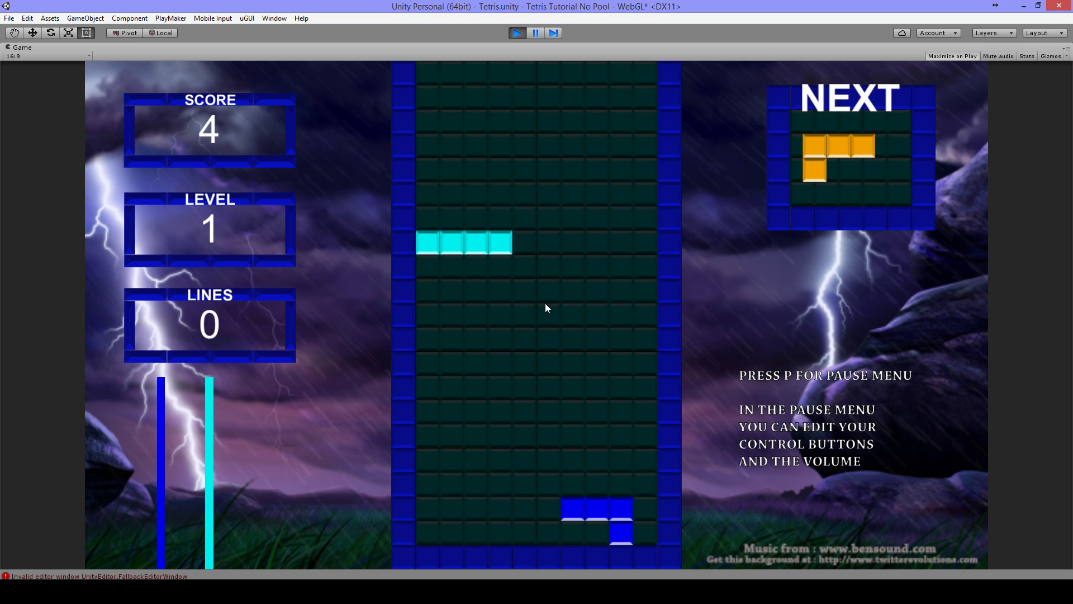
key(Right)
key(Right)
key(Right)
key(Right)
key(Right)
key(Right)
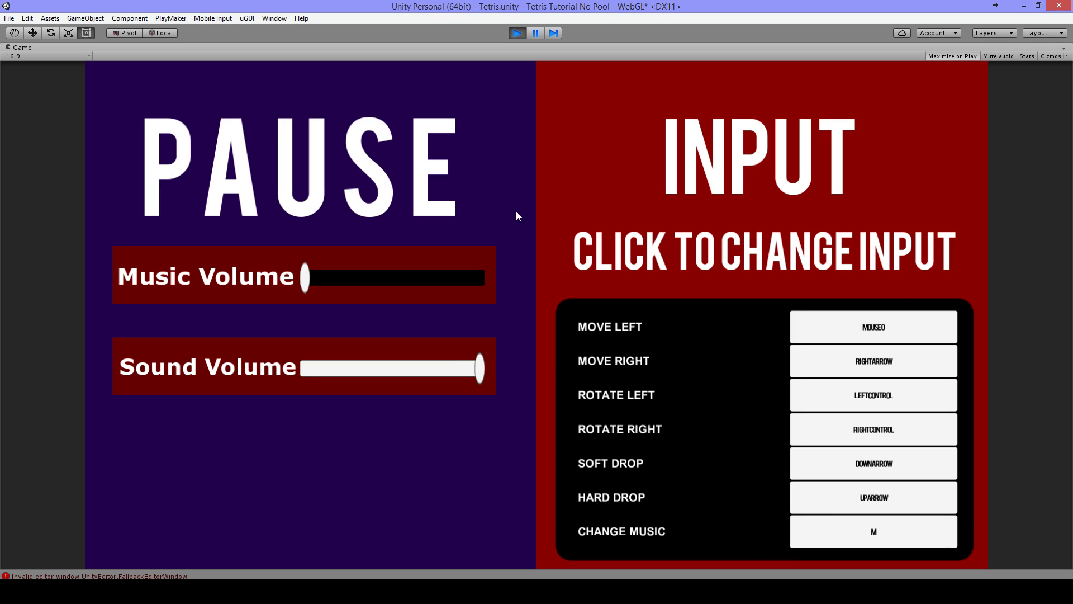
Stop play mode and select the New Actions state to list its key actions
click(514, 32)
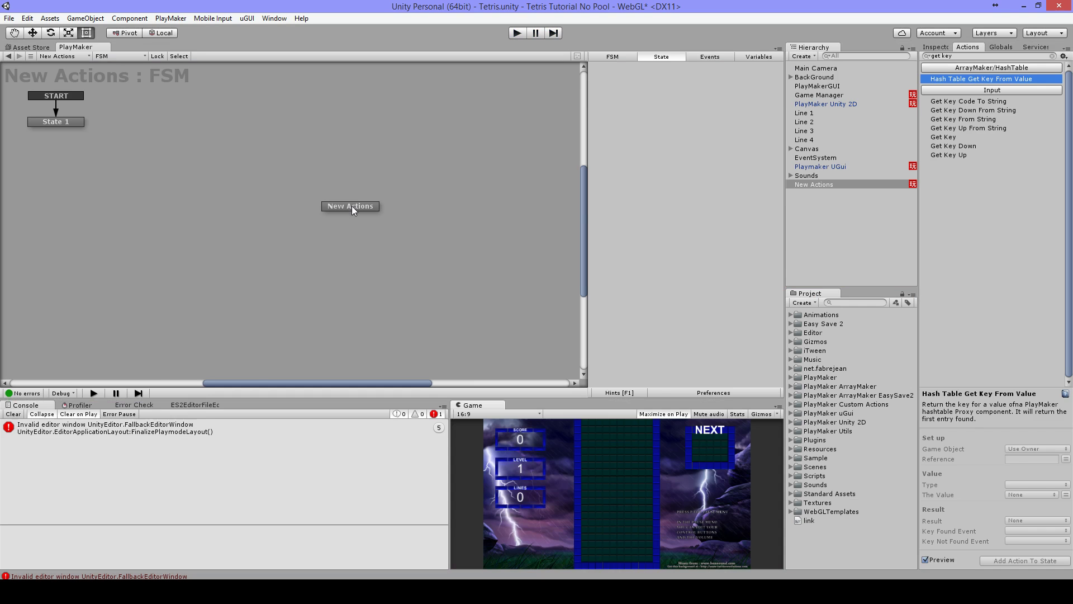
click(351, 206)
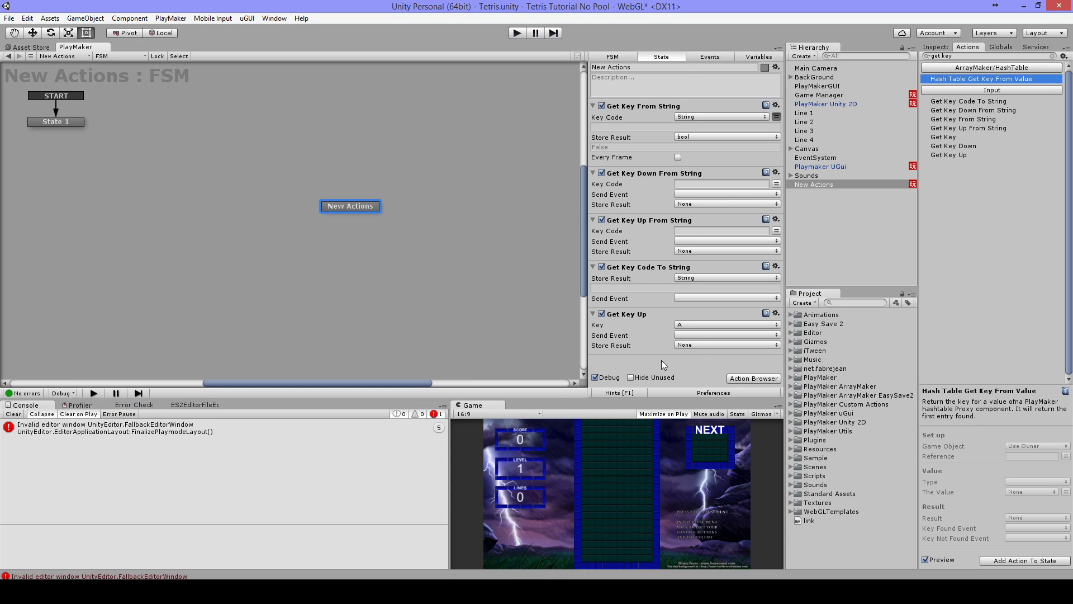